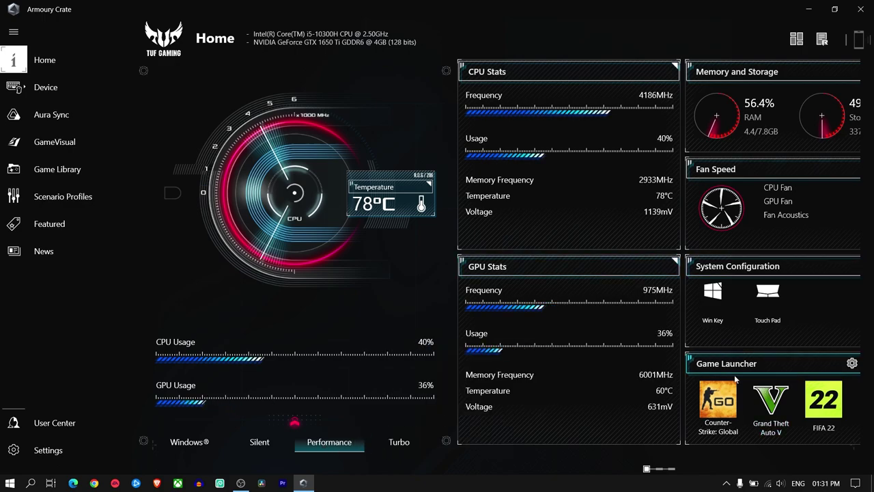
Look over the remaining Home widgets and the Memory and GPU Power Saving pages of the System device.
scroll(702, 435, down, 1)
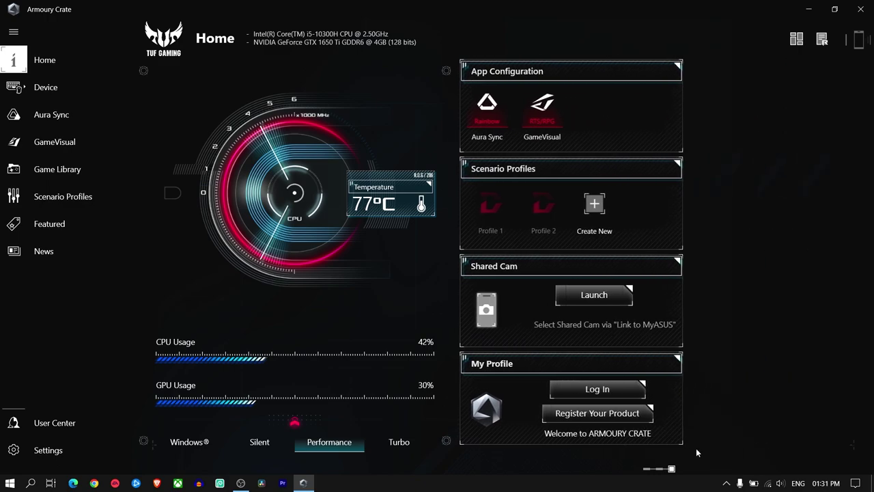
mouse_move(53, 89)
click(181, 87)
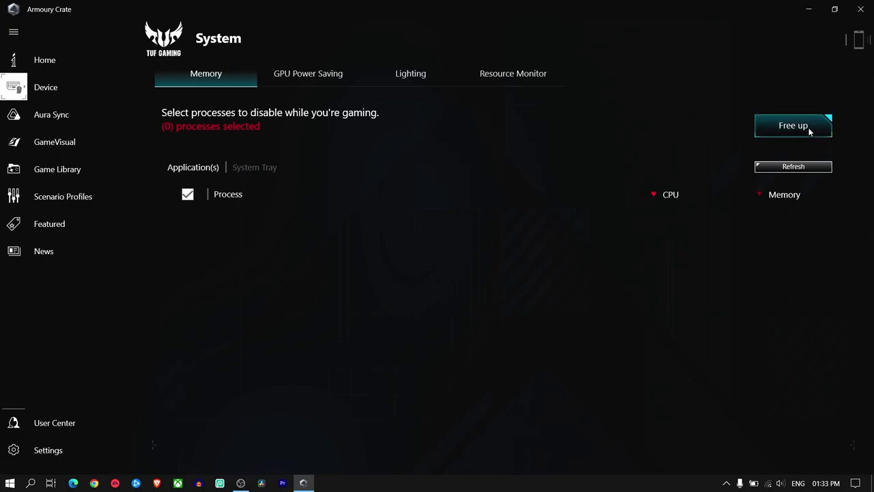
click(342, 74)
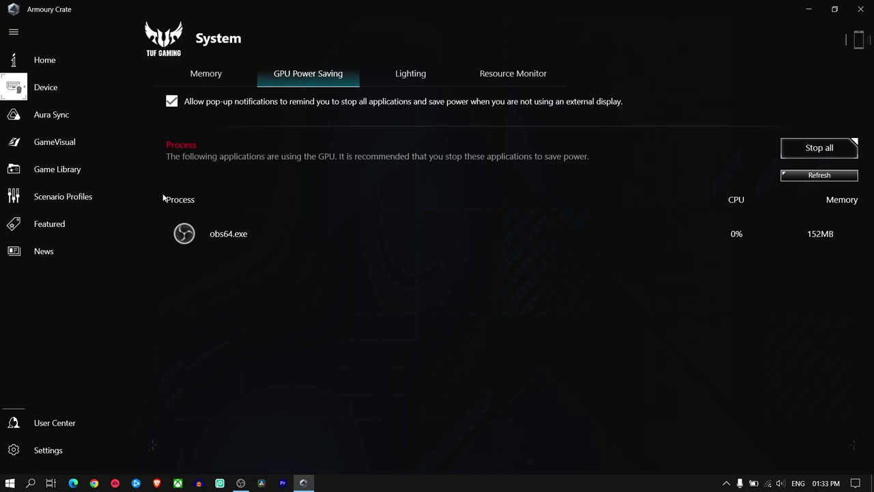
Try the Strobing and Static basic lighting effects and return the lighting to Color Cycle.
click(409, 73)
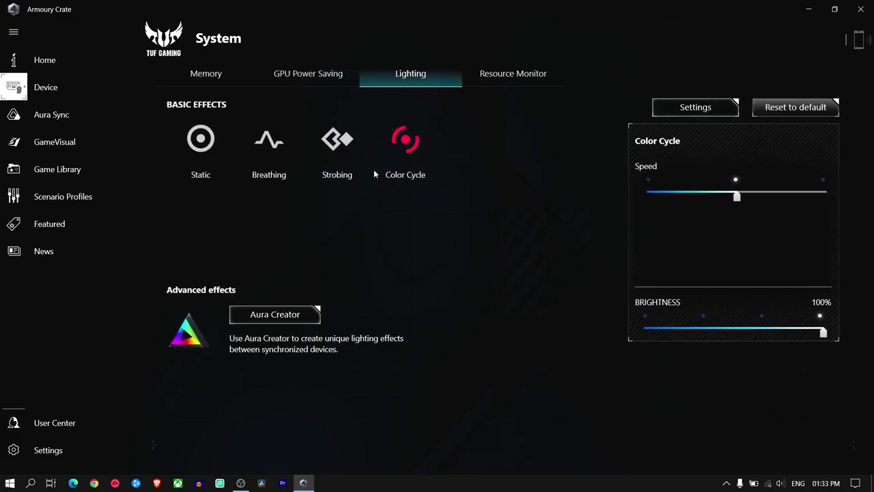
click(335, 171)
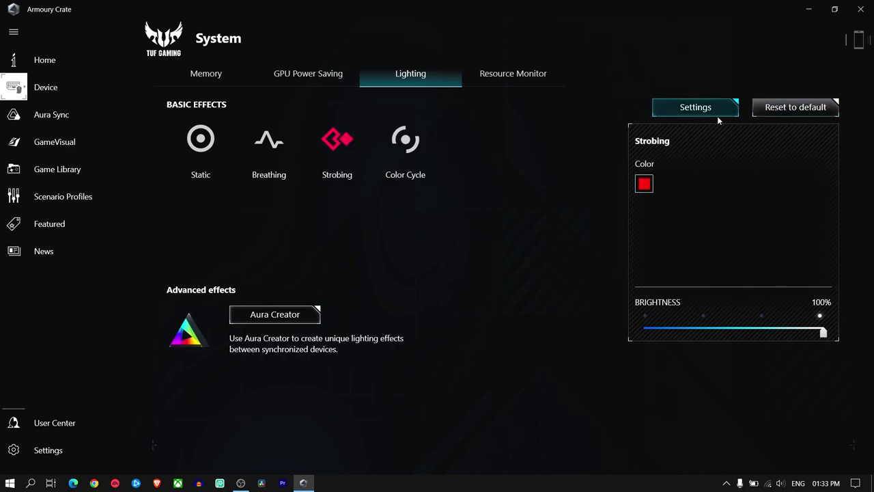
click(212, 150)
click(403, 144)
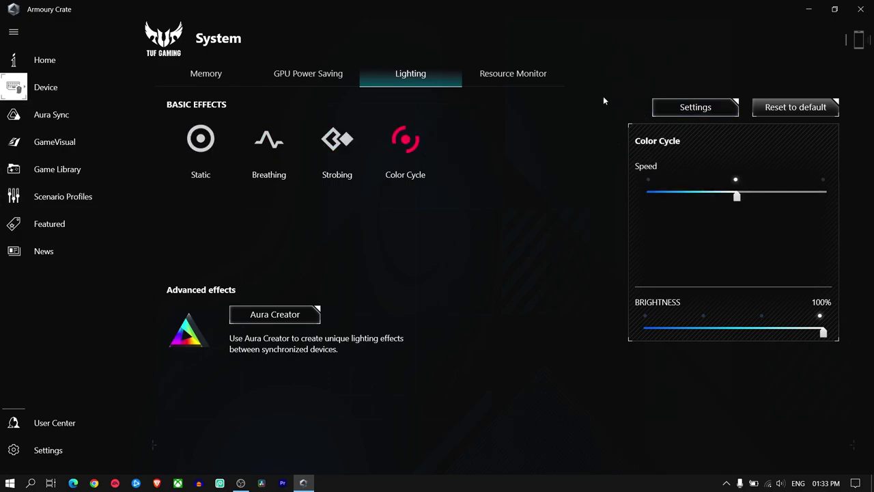
Examine the Resource Monitor graph and its list of tracked CPU, GPU, memory and disk readings.
click(545, 76)
mouse_move(730, 211)
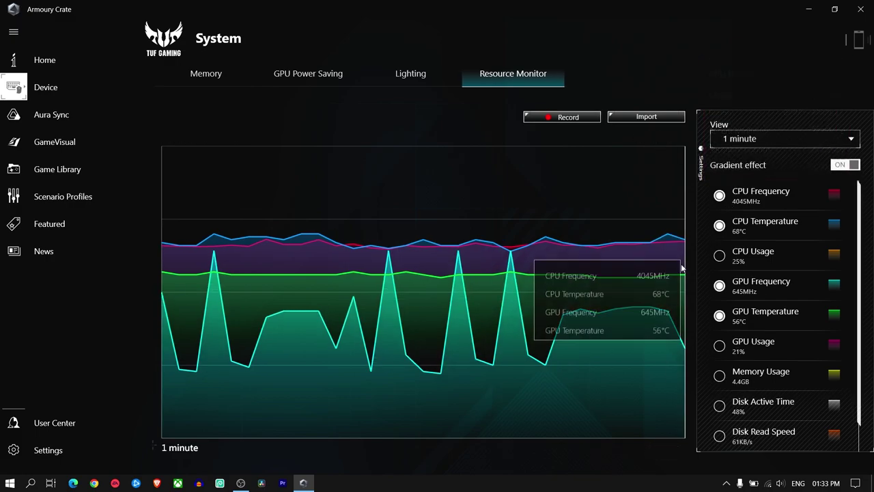
scroll(680, 264, down, 1)
Review the Aura Sync device and effect pages and the GameVisual display modes.
click(44, 115)
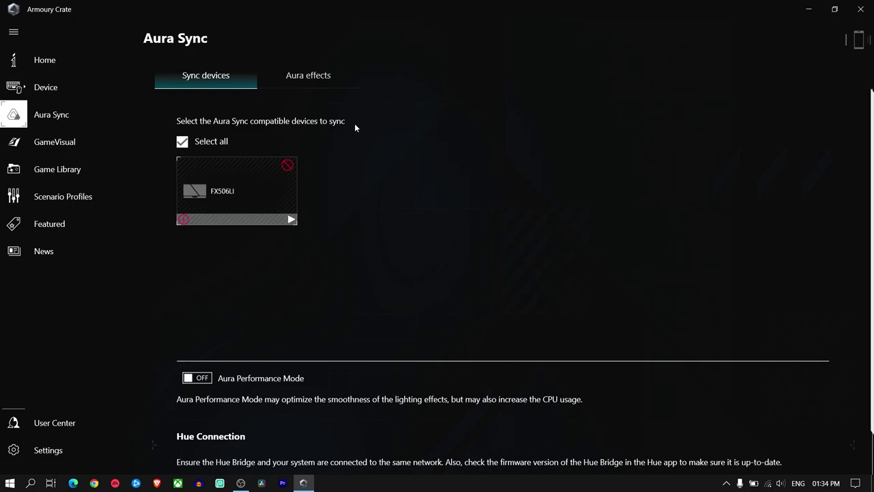
scroll(356, 133, down, 1)
click(311, 75)
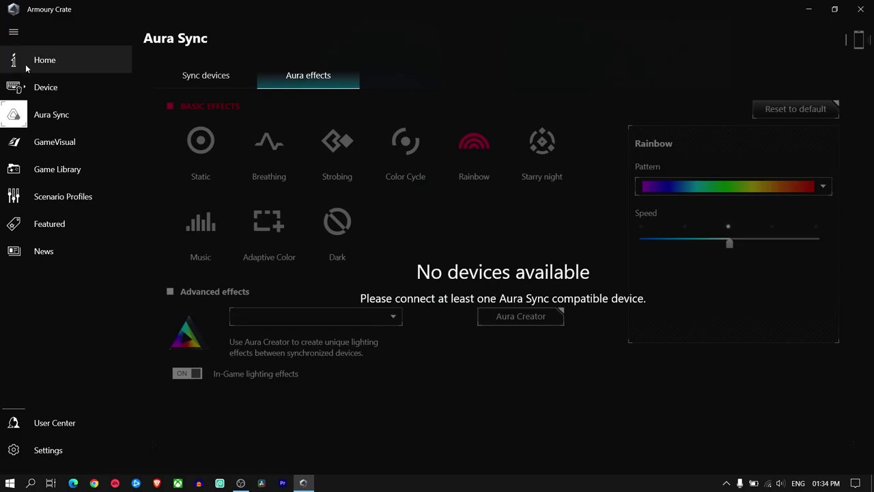
click(49, 147)
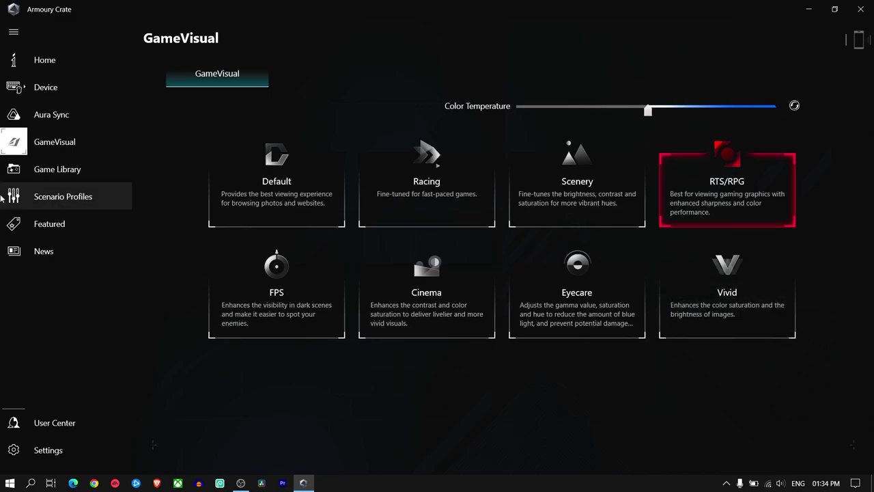
Review the Game Library's game management options and compare its list and grid views.
click(59, 170)
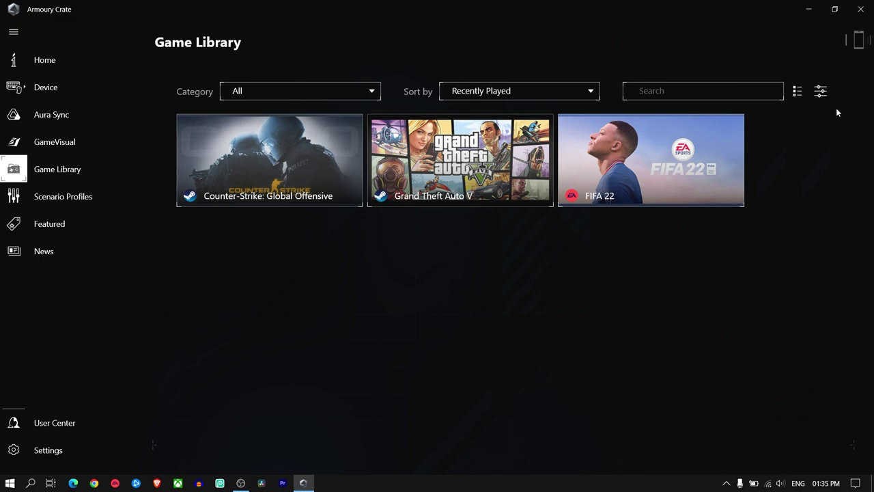
click(821, 91)
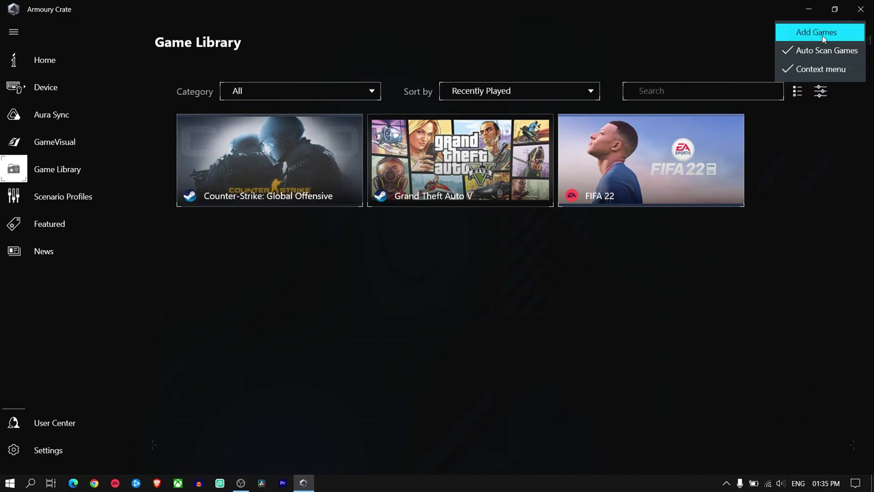
click(823, 95)
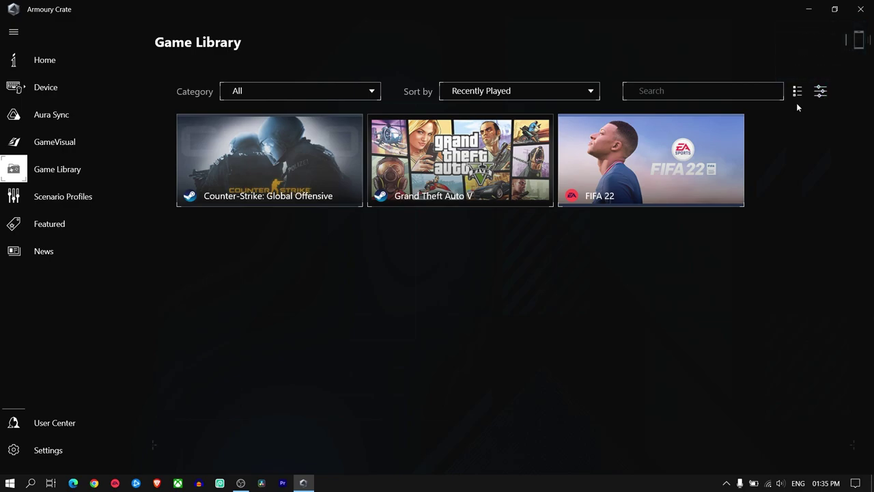
click(797, 92)
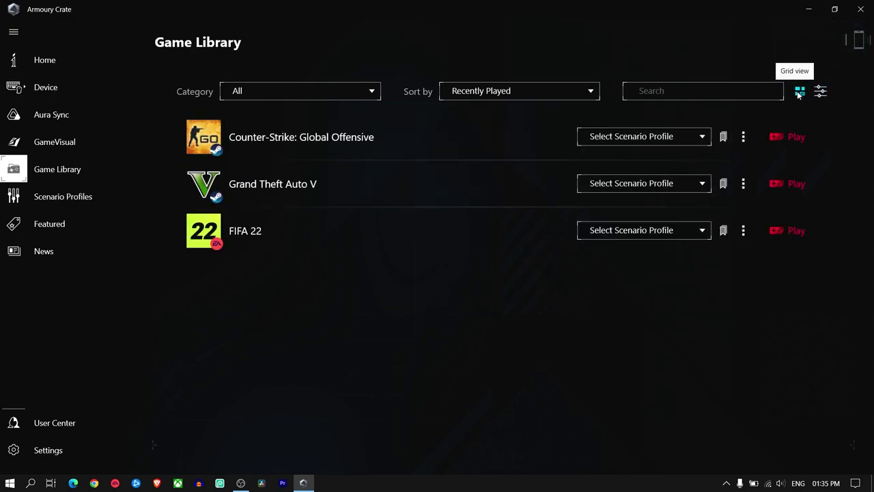
click(799, 92)
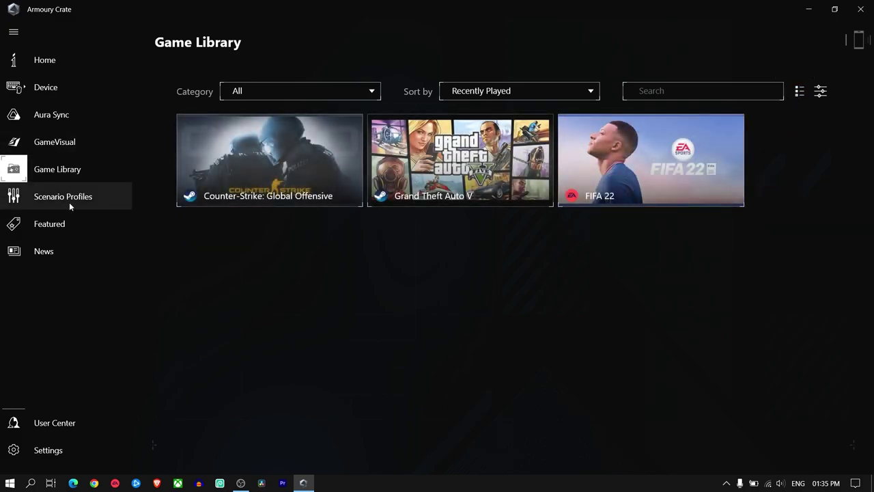
Open Profile 1 in Scenario Profiles and toggle its Win Key setting off and back on.
click(69, 201)
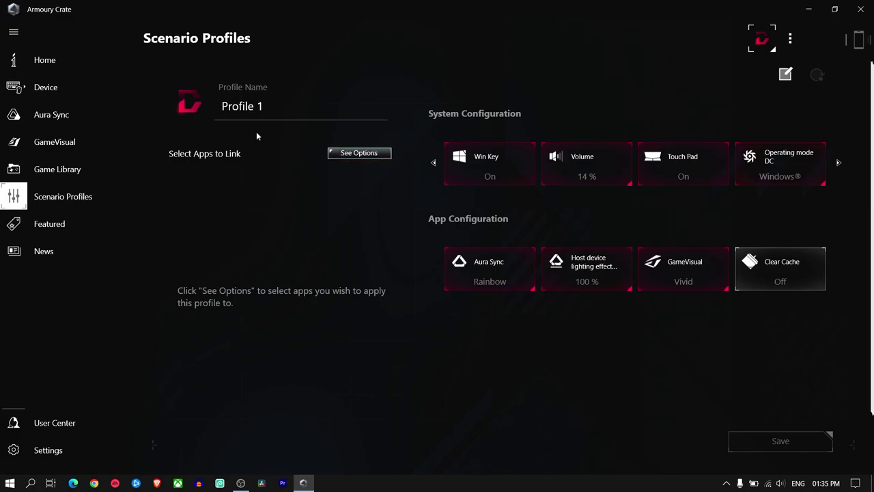
click(271, 109)
click(657, 16)
click(458, 183)
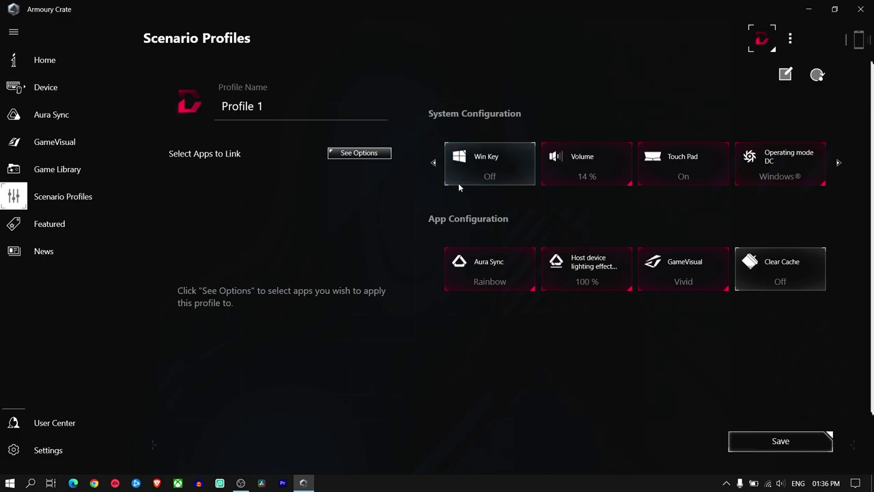
click(516, 161)
Inspect Profile 1's options for volume, DC operating mode, host device lighting and GameVisual without changing them.
click(600, 173)
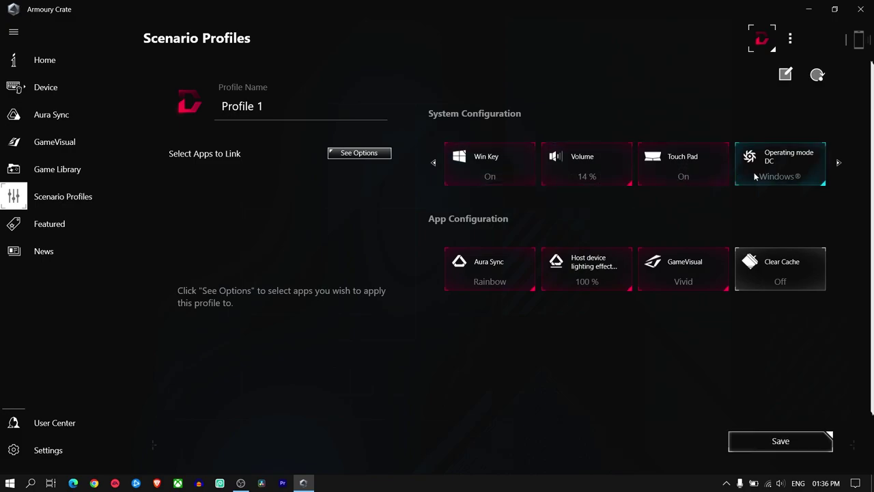
click(777, 176)
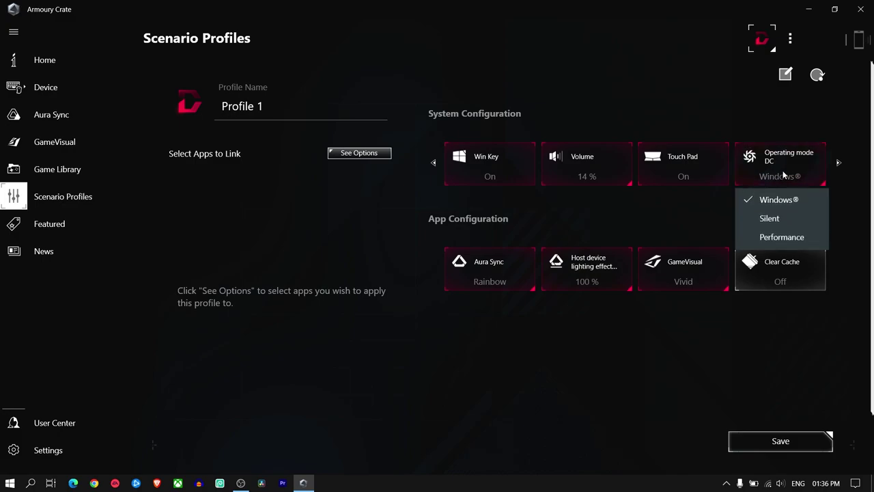
click(783, 175)
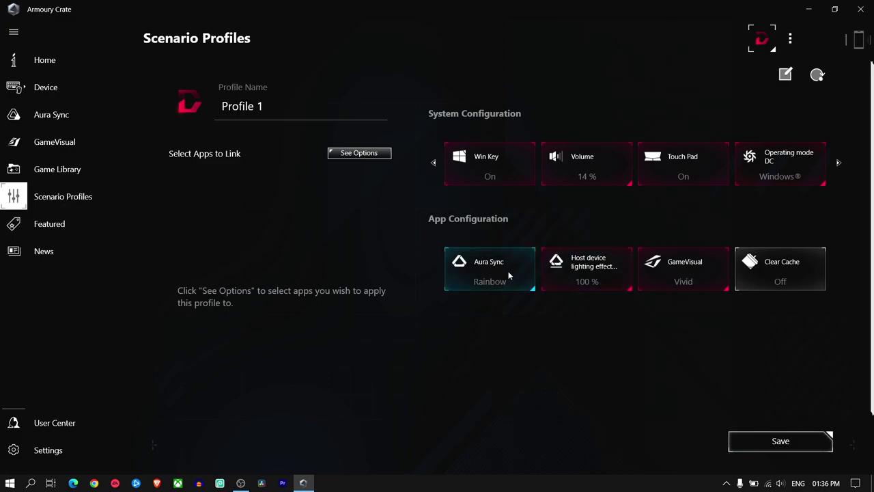
click(591, 276)
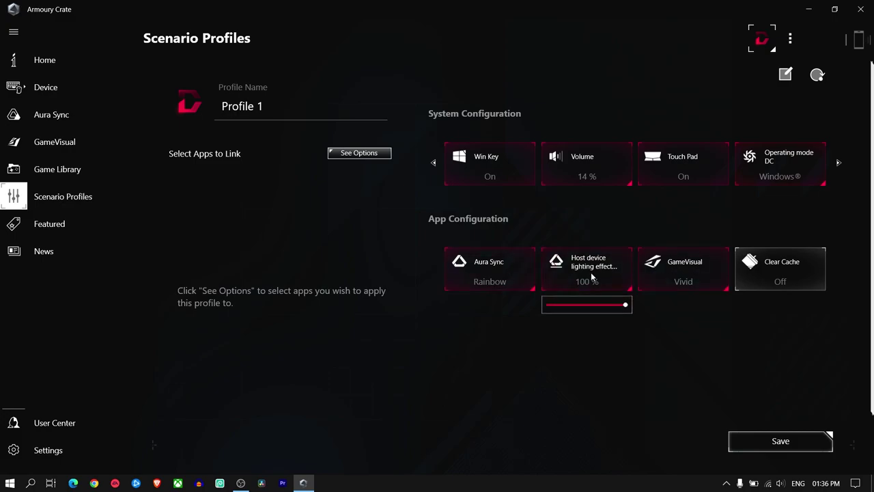
click(699, 265)
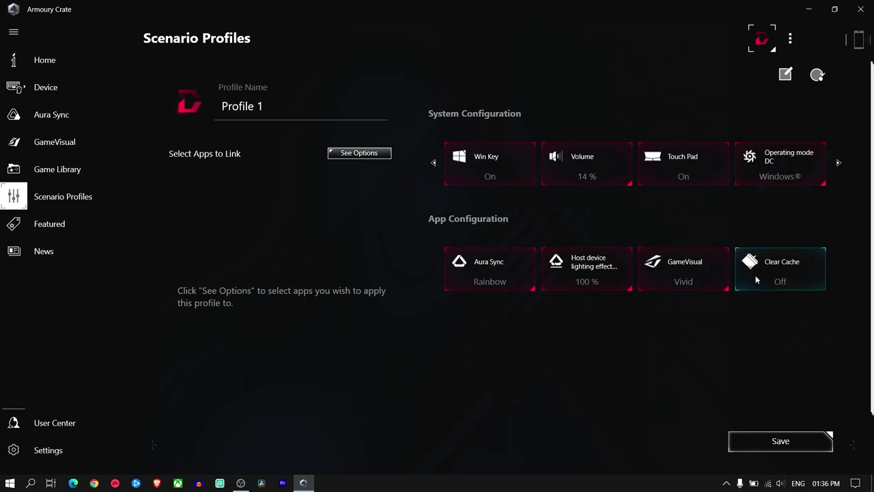
Switch to the Featured section, discarding the changes to Profile 1, and browse the game deals and recommended content.
click(56, 220)
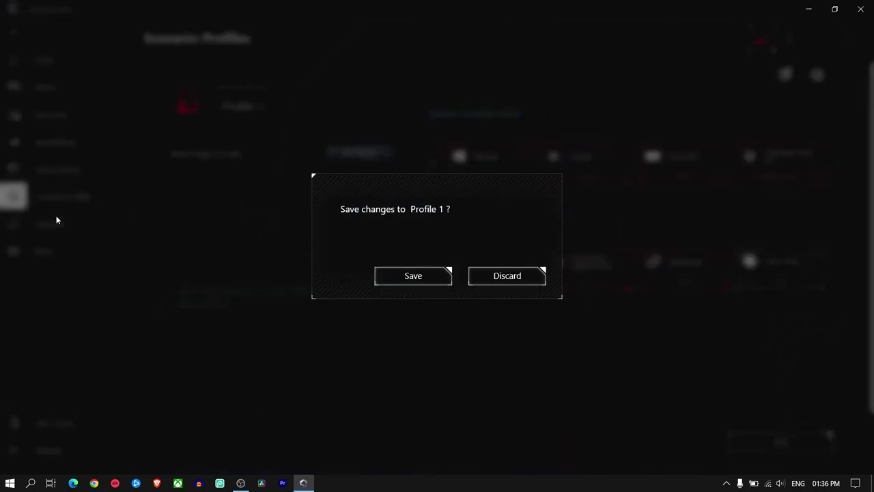
click(488, 278)
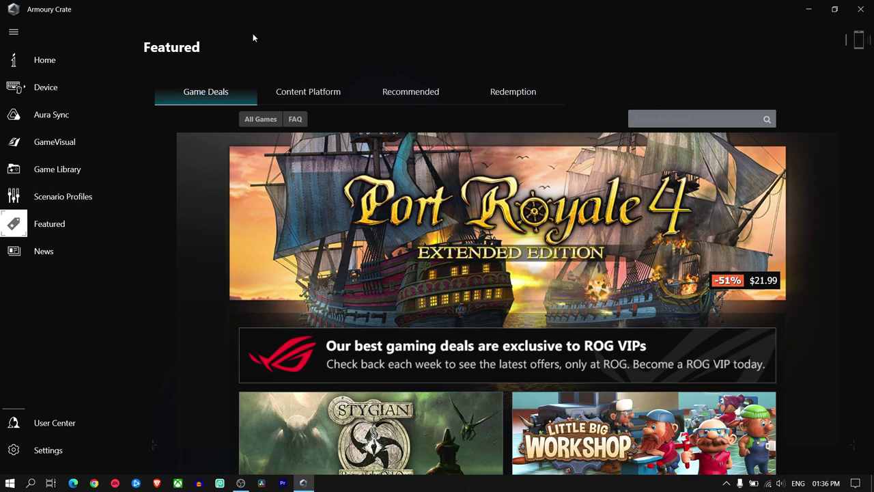
scroll(600, 208, down, 3)
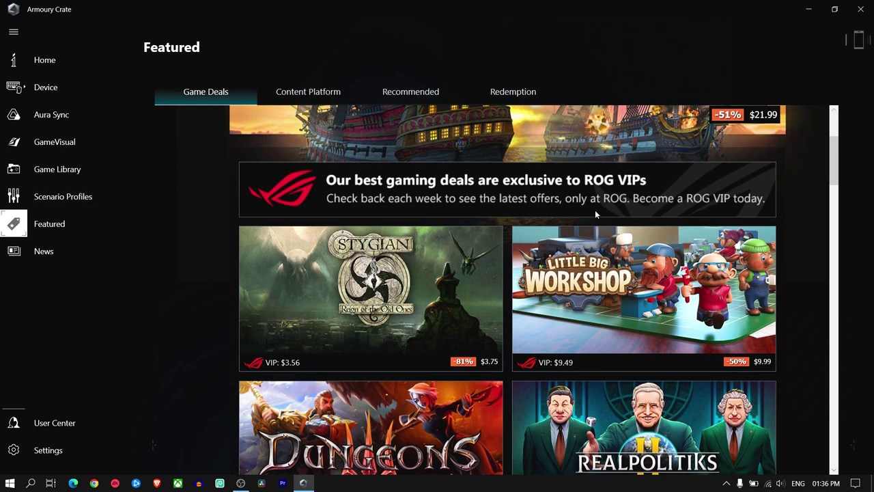
scroll(460, 221, down, 4)
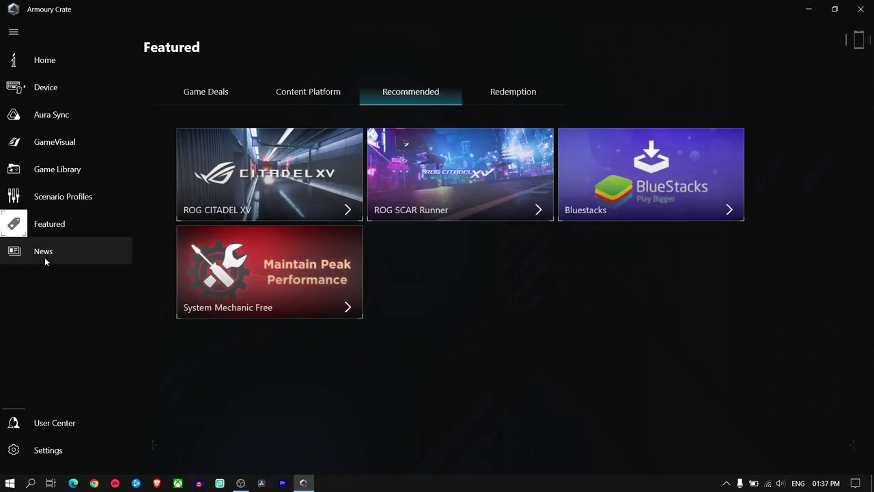
Browse the News articles and view the User Center account login page.
click(44, 254)
scroll(514, 233, down, 1)
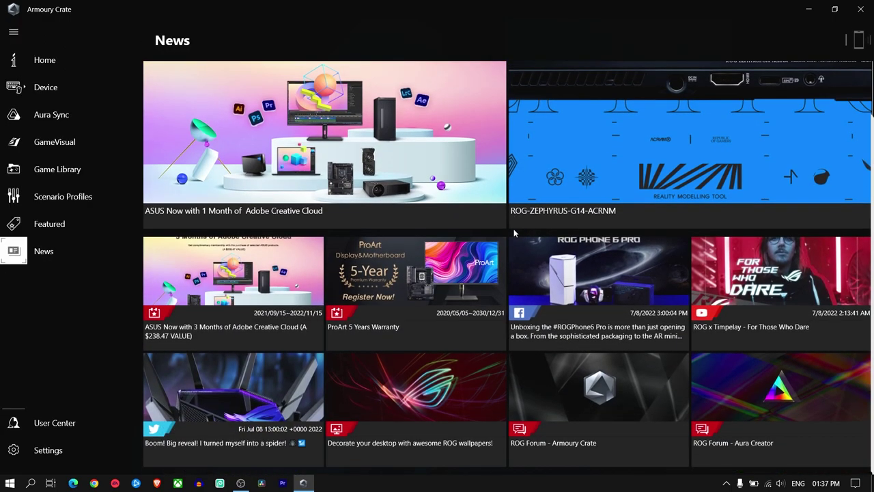
scroll(663, 286, up, 1)
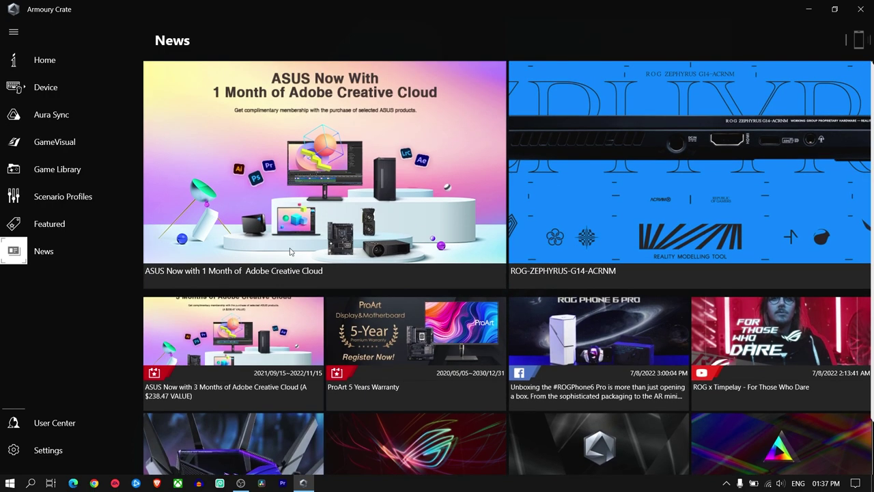
click(64, 422)
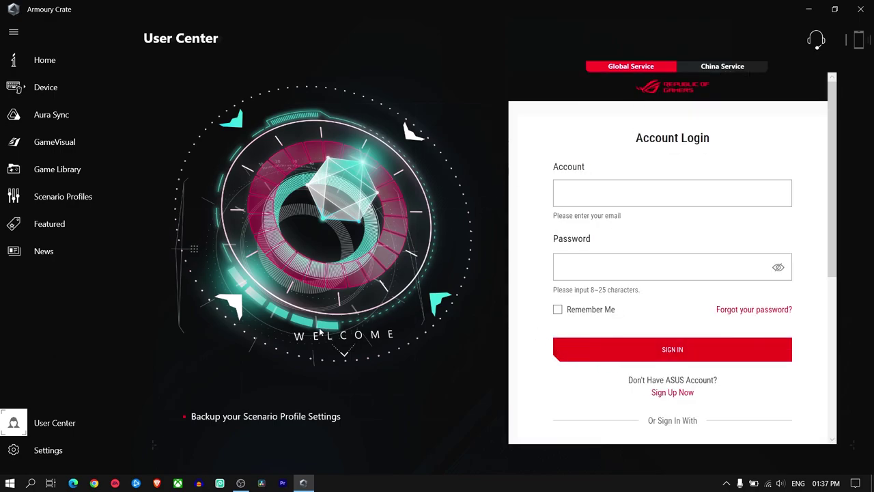
Open the general Settings and review the available landing page choices, keeping Home.
click(50, 452)
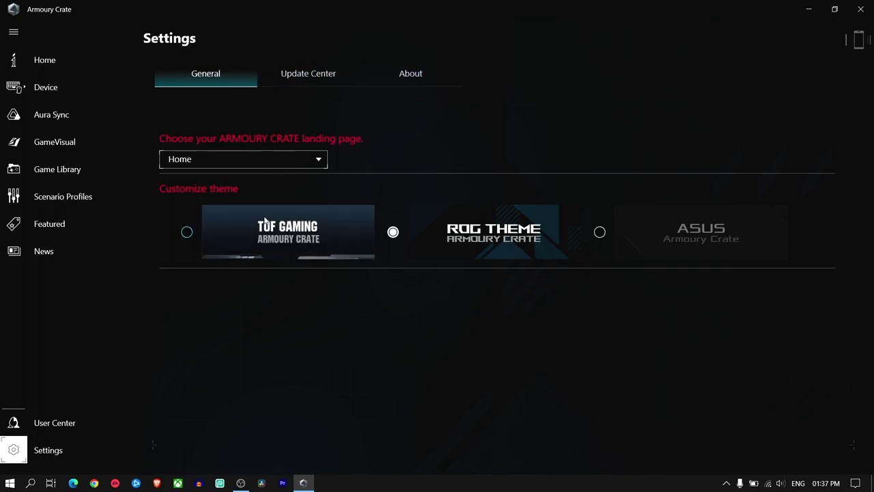
click(234, 158)
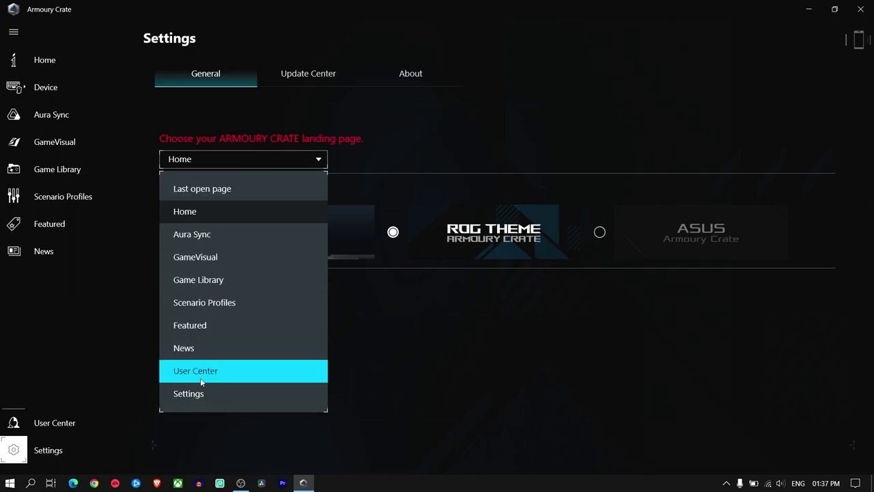
click(318, 160)
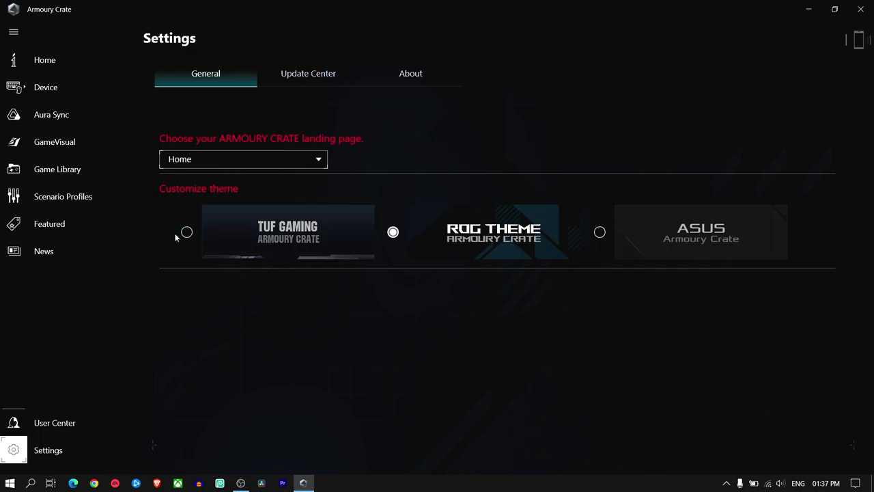
View the Update Center and About pages of Settings and check the service version.
click(306, 80)
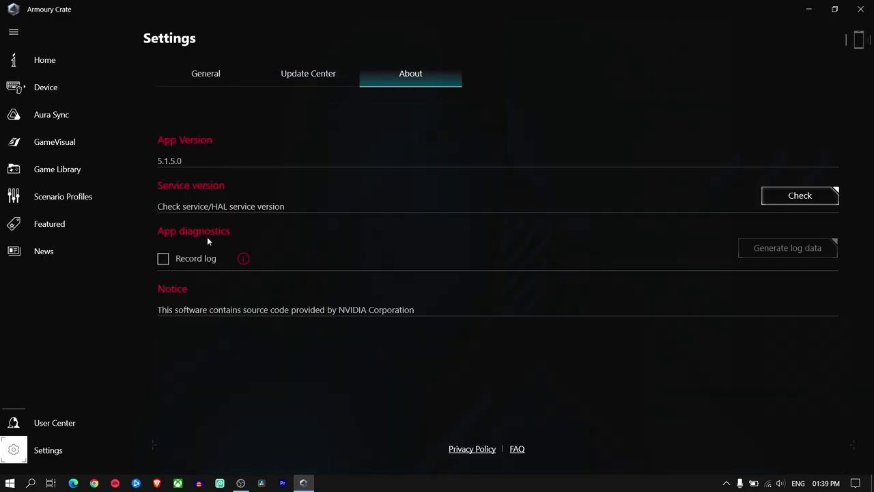
click(813, 200)
click(522, 335)
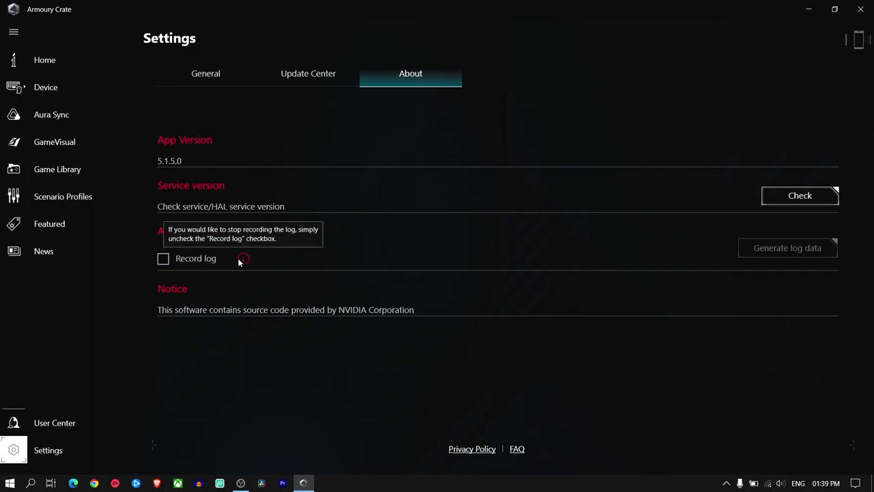
Try to enable Record log under App diagnostics and decline the diagnosis tool statement.
click(170, 261)
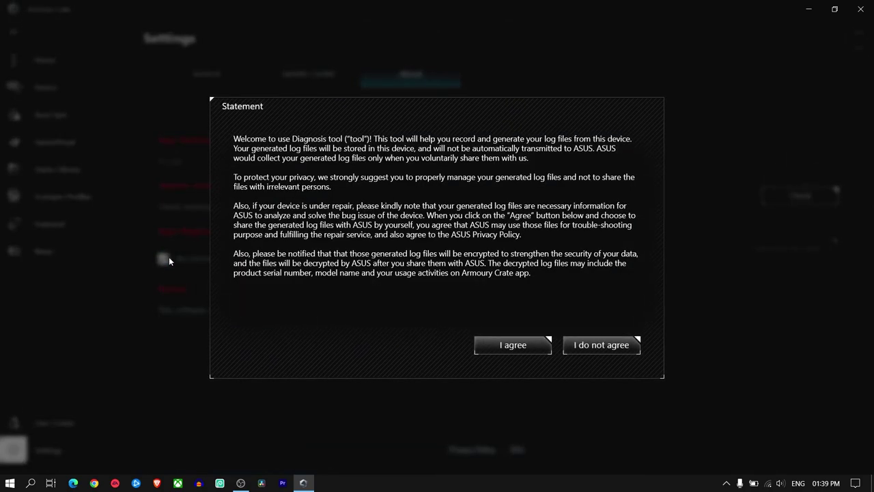
click(600, 347)
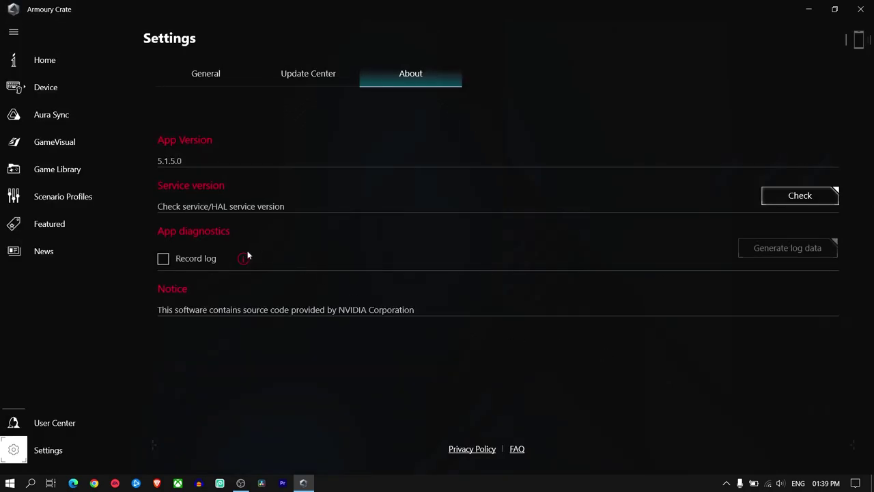